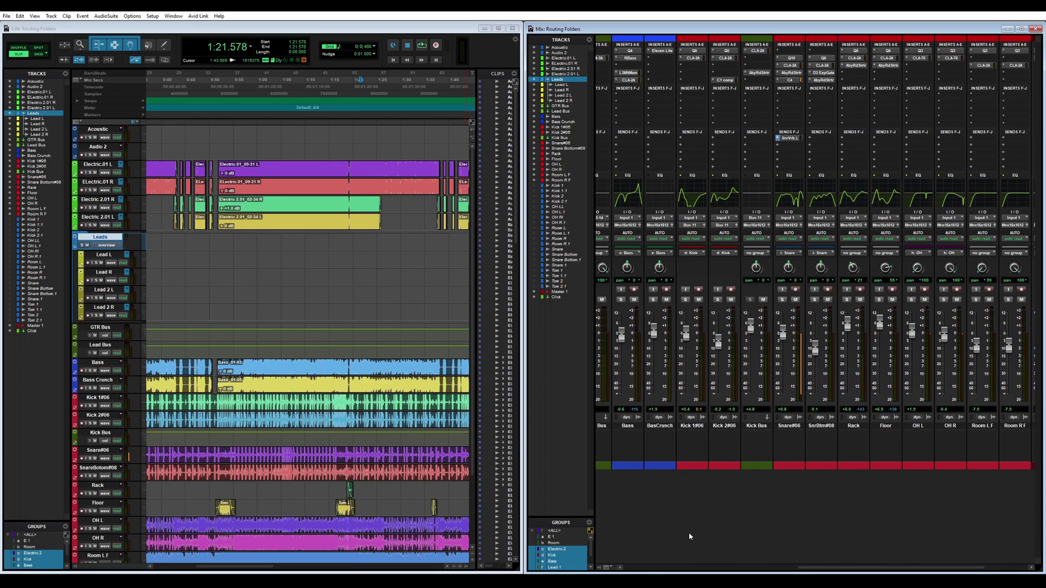
Step: Select Kick 1#06 through Room R F and set up a new routing folder named Drums
click(692, 425)
scroll(942, 437, right, 2)
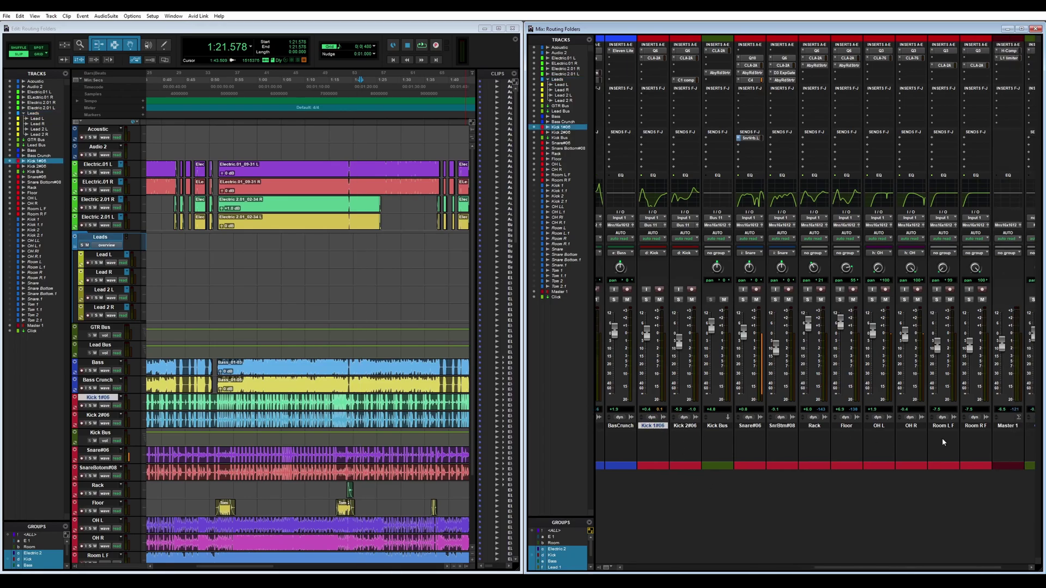
shift+click(962, 426)
scroll(874, 457, left, 1)
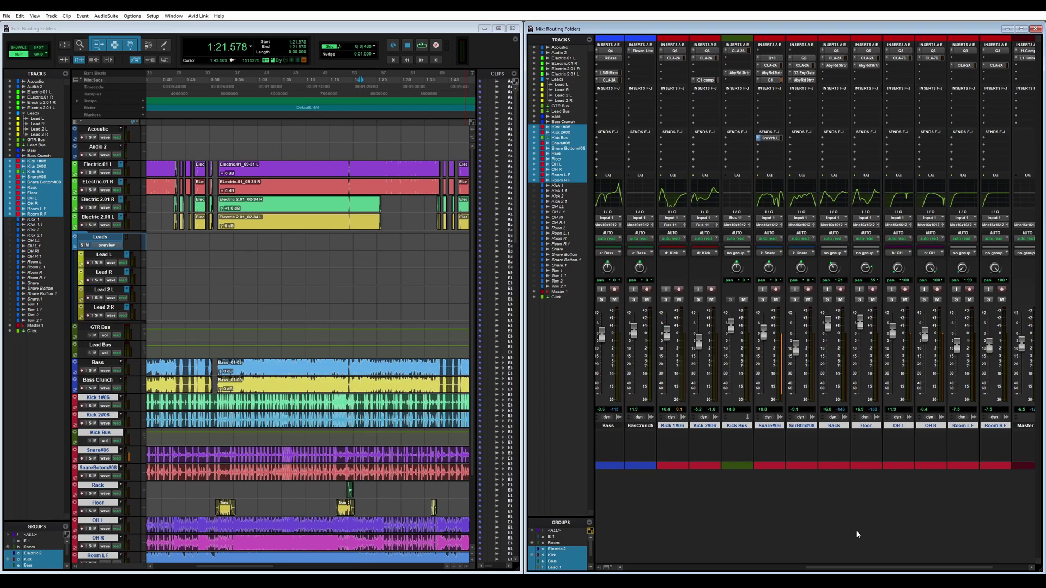
key(ctrl+alt+shift+n)
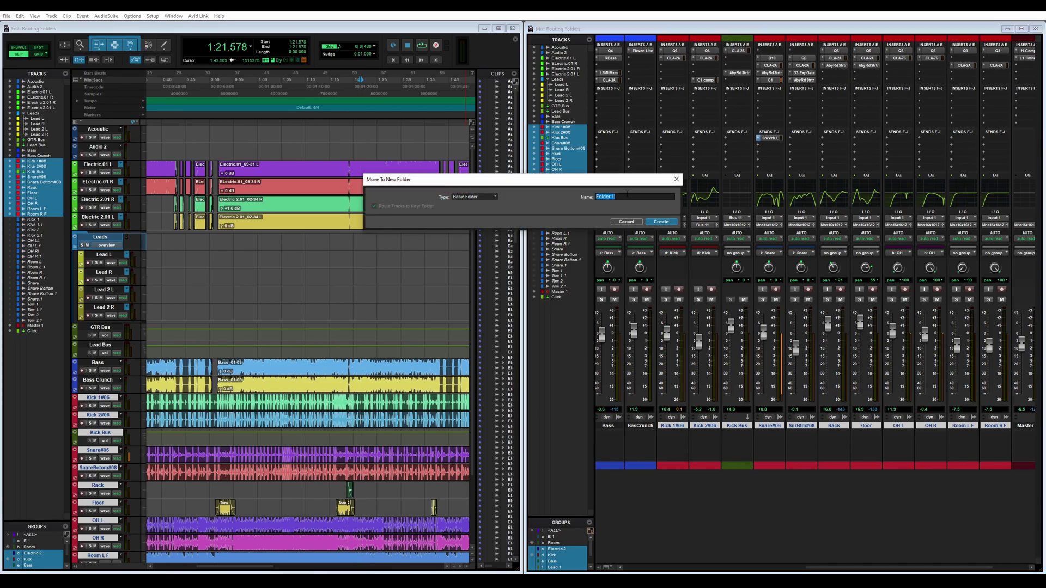
click(488, 197)
click(513, 199)
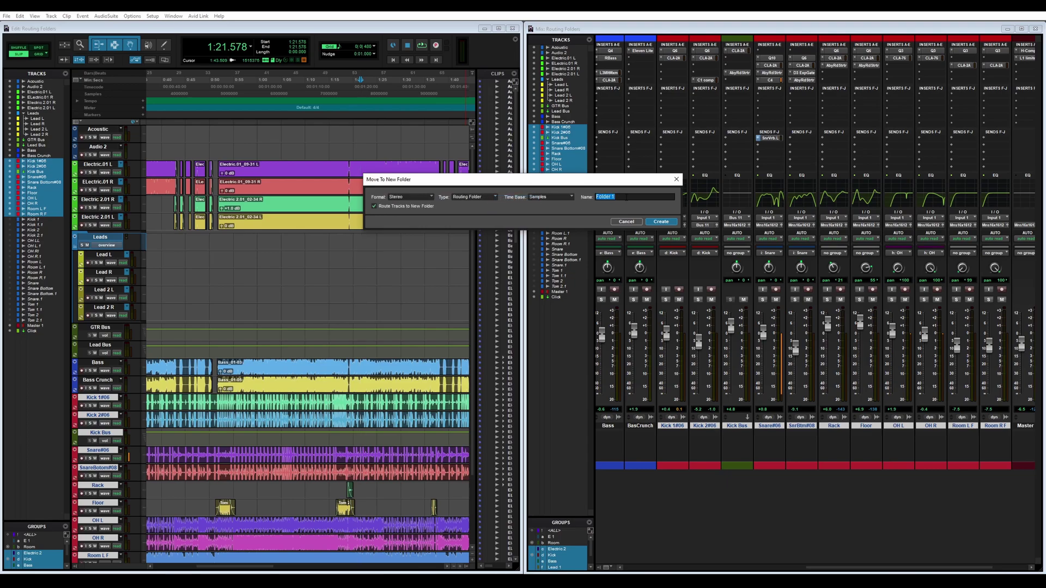
text(Drums)
Step: Create the Drums folder, then route the Kick 1#06 and Kick 2#06 outputs to Bus 11
click(663, 226)
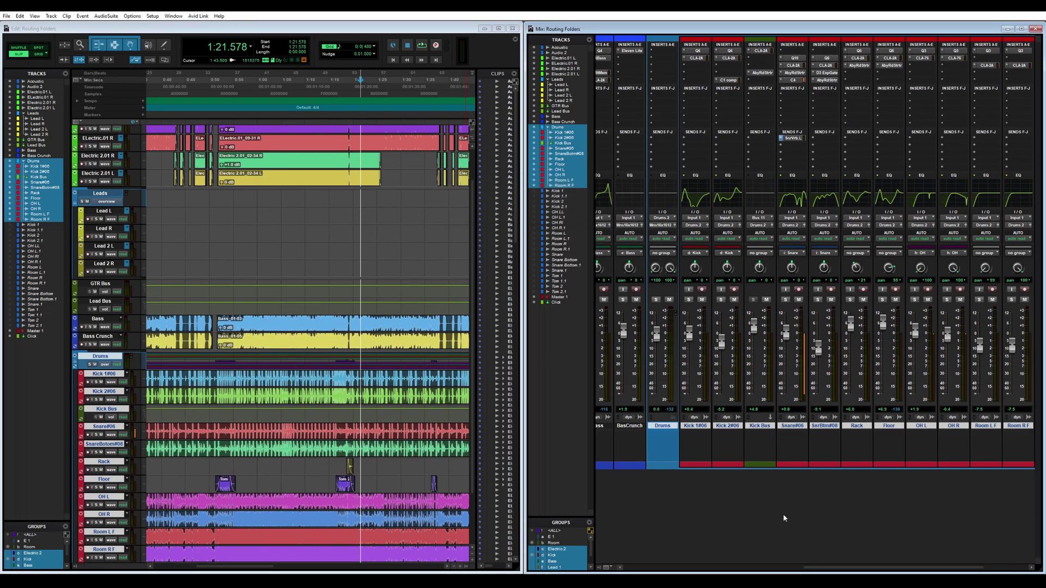
scroll(739, 448, right, 1)
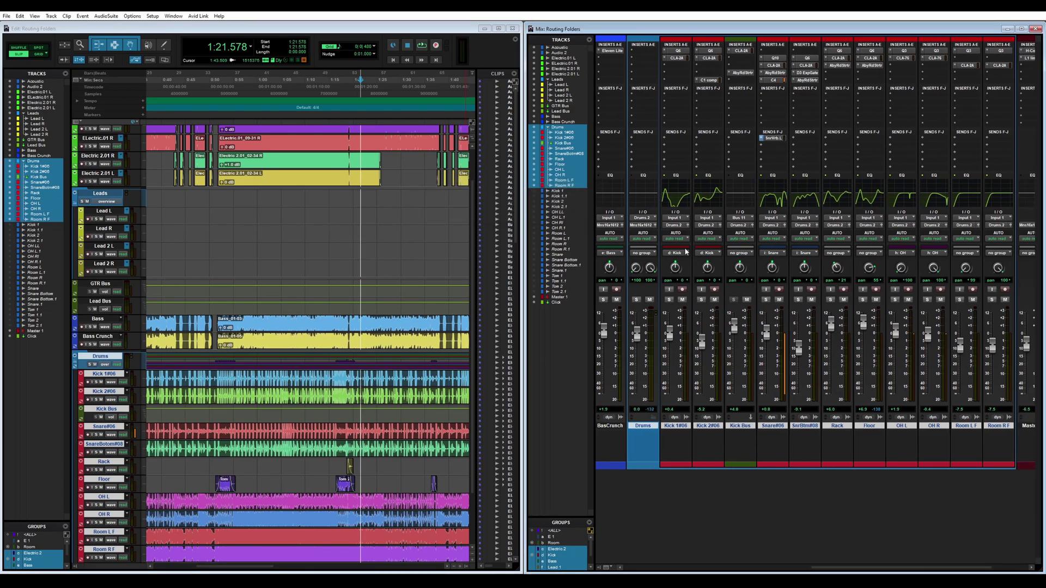
click(680, 226)
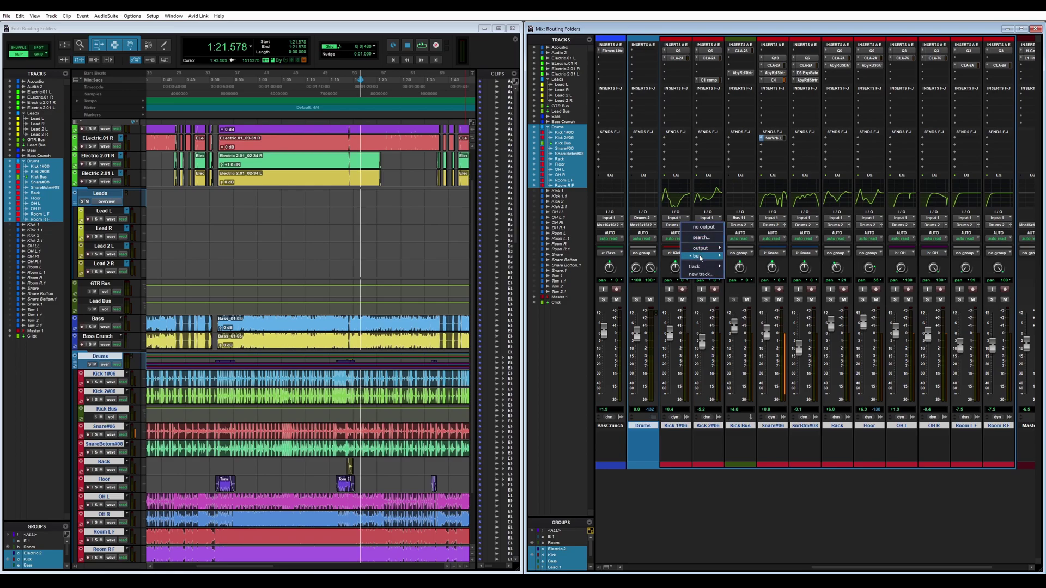
mouse_move(700, 256)
click(752, 337)
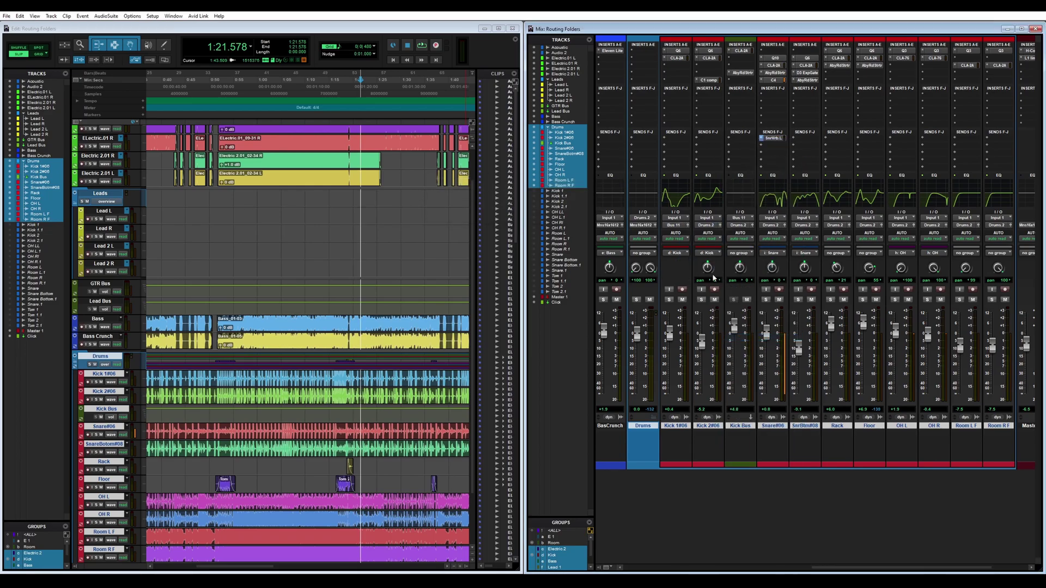
click(705, 226)
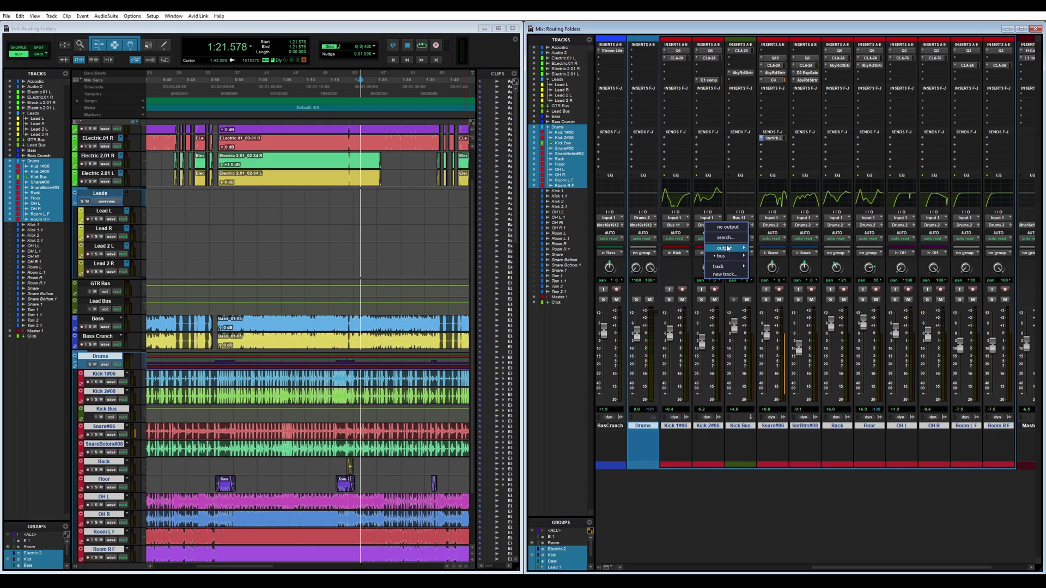
mouse_move(721, 256)
click(777, 337)
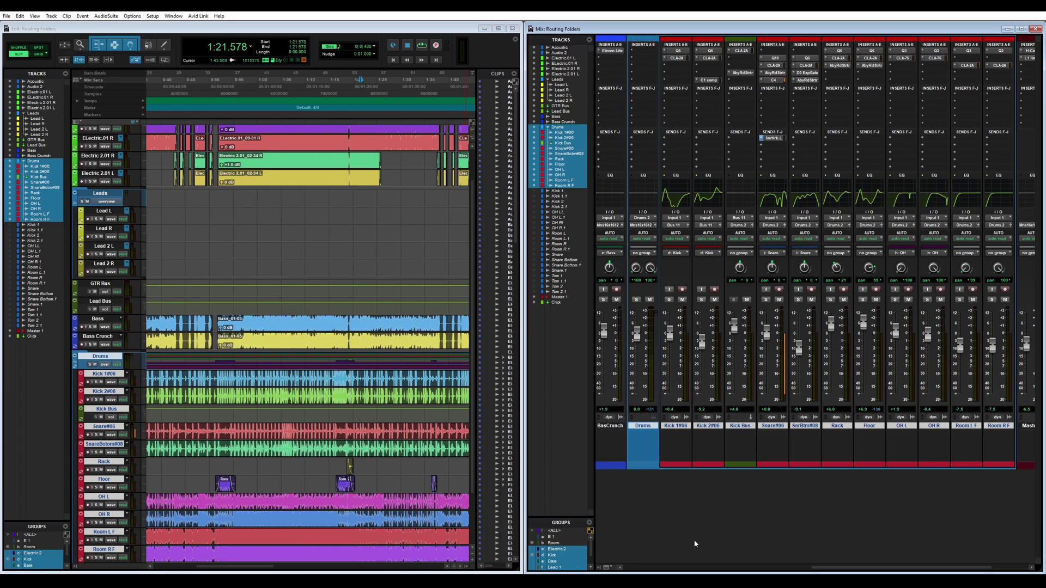
scroll(699, 540, right, 1)
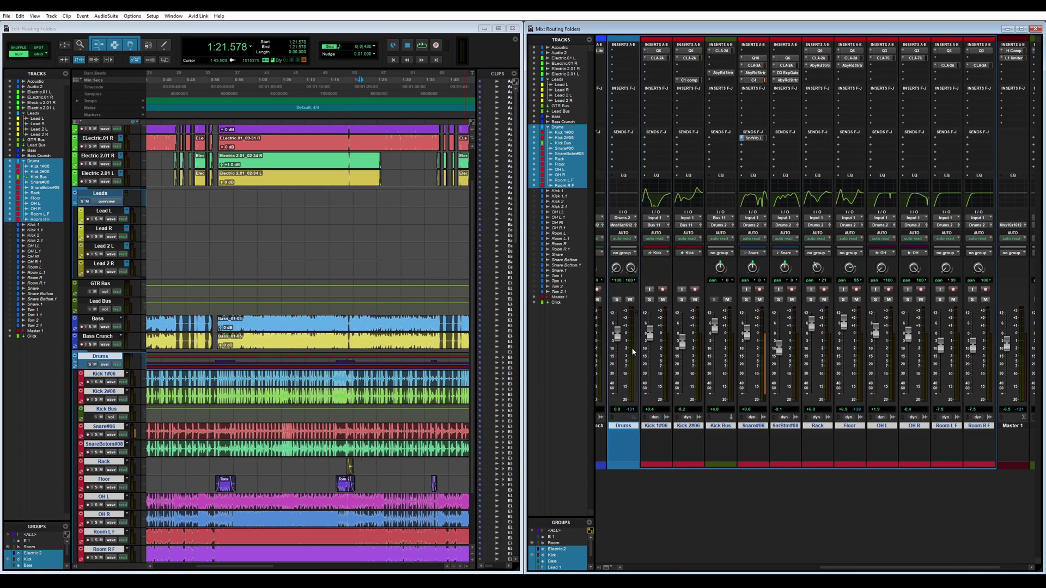
scroll(632, 343, left, 10)
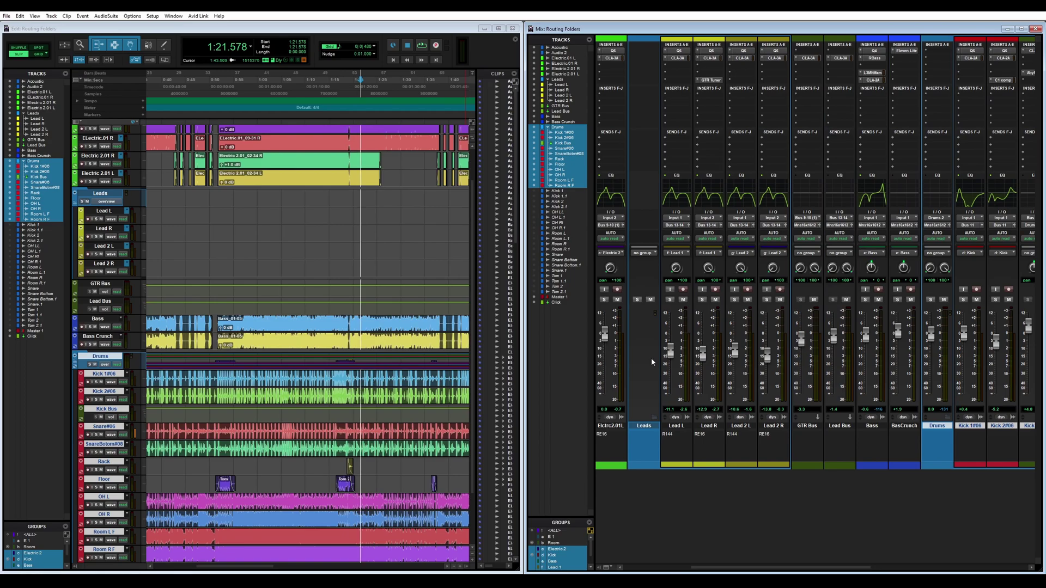
click(652, 421)
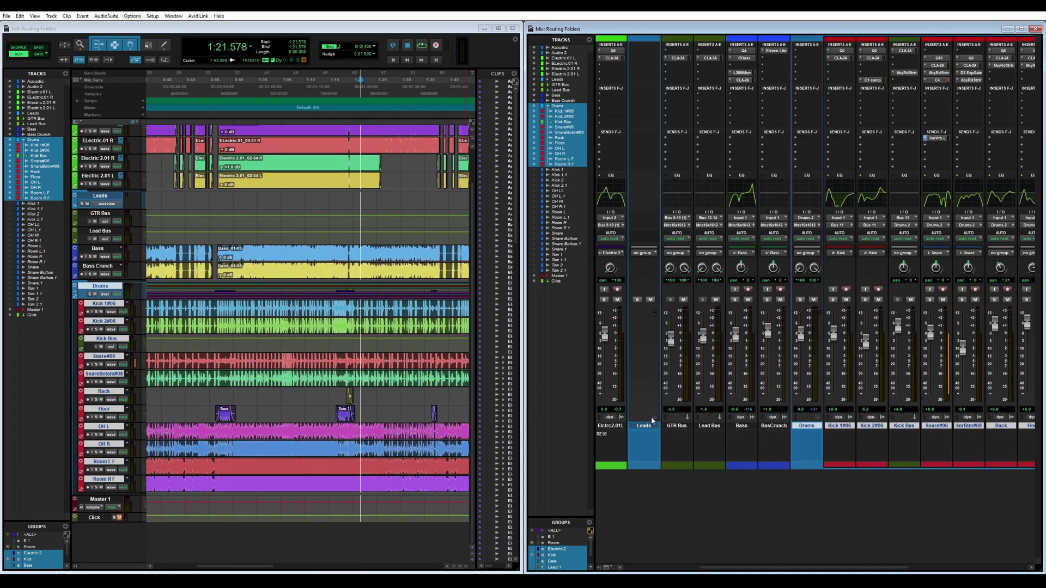
click(652, 421)
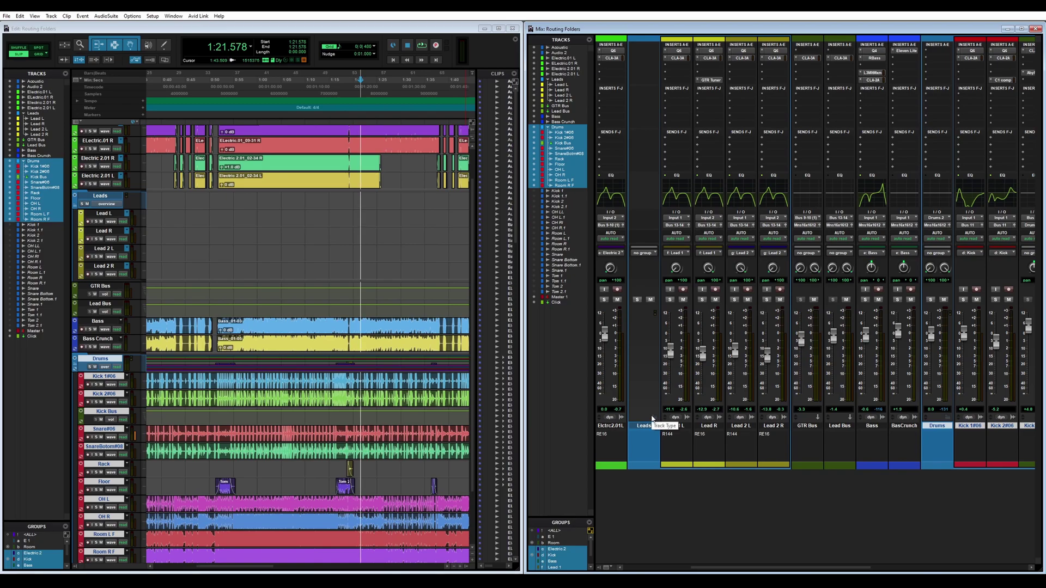
click(652, 421)
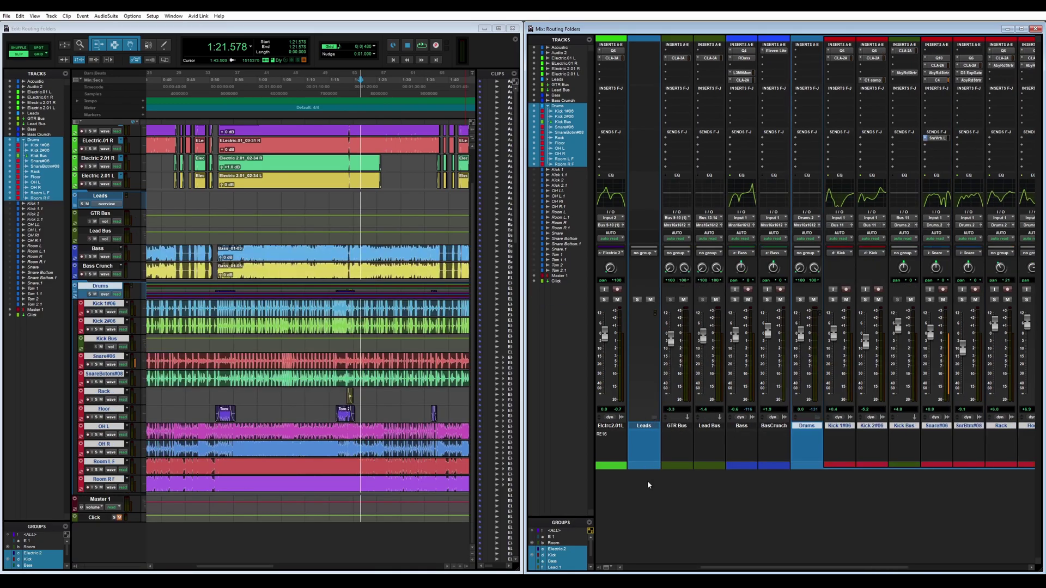
click(654, 421)
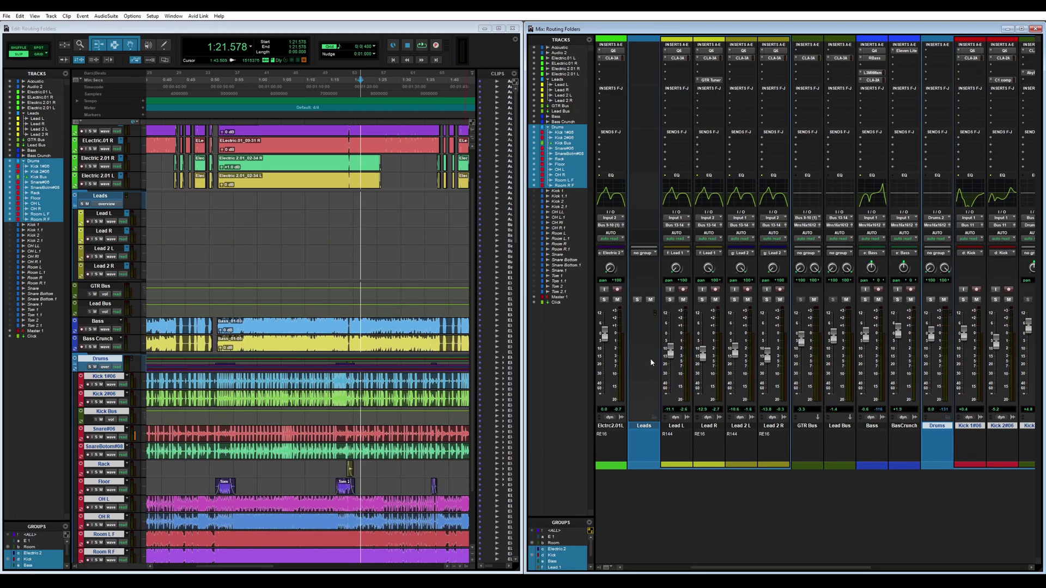
scroll(658, 374, right, 10)
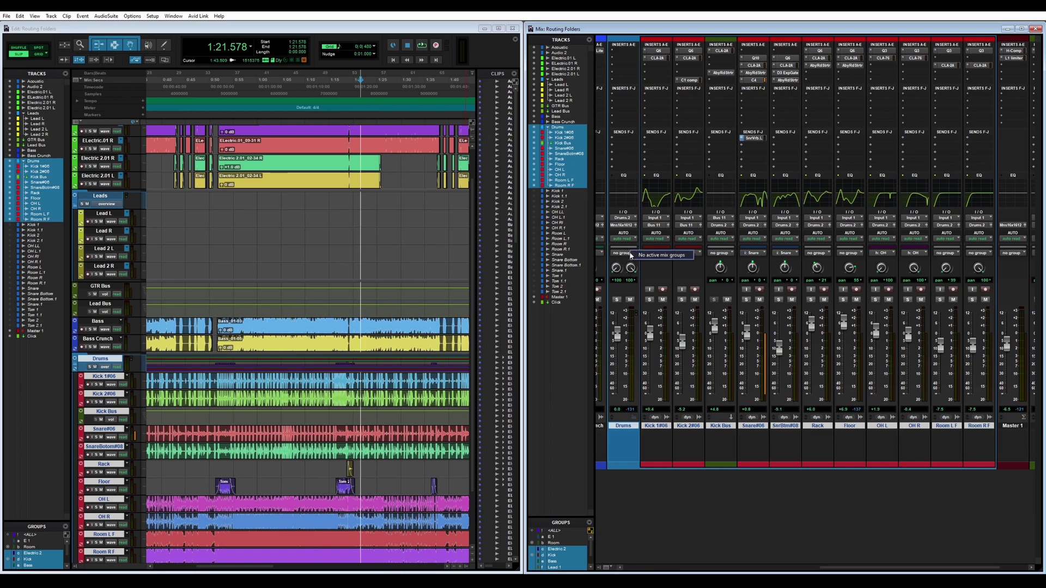
click(616, 300)
click(630, 300)
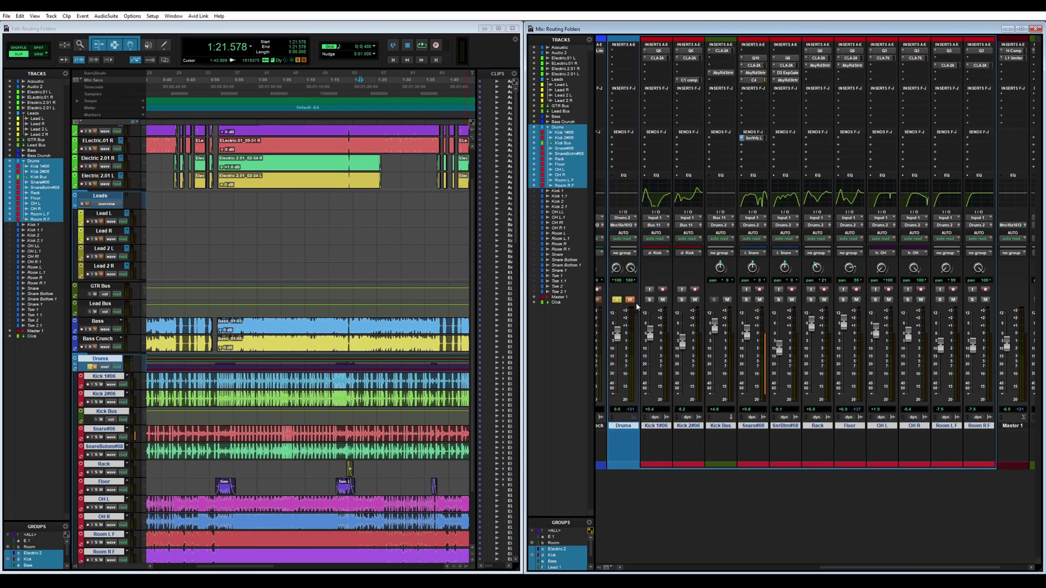
scroll(636, 300, left, 1)
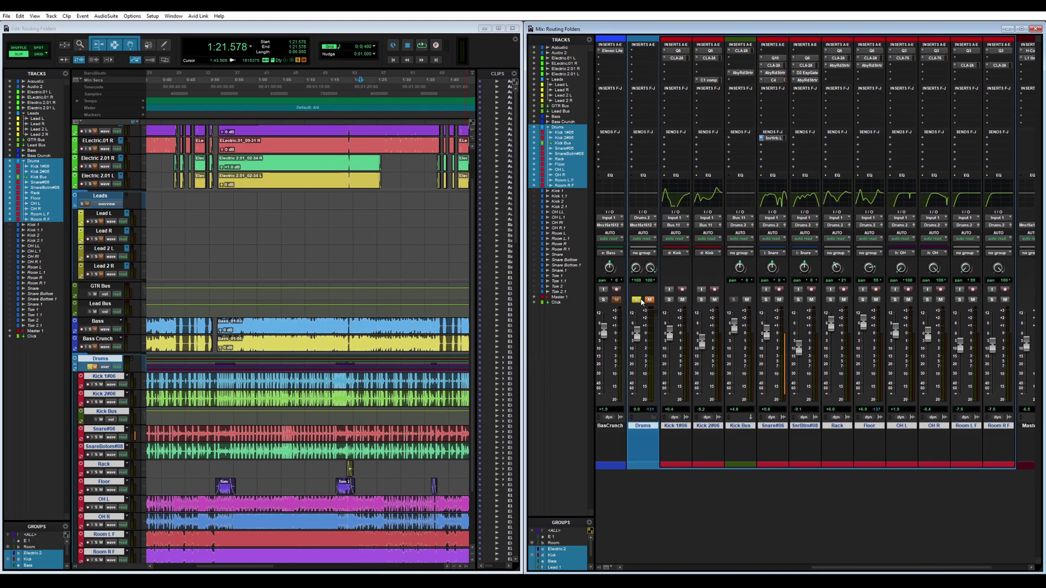
click(636, 300)
click(649, 301)
Step: Insert the stereo CLA-2A from Dynamics on Drums insert slot A and reposition its window
click(633, 50)
mouse_move(665, 75)
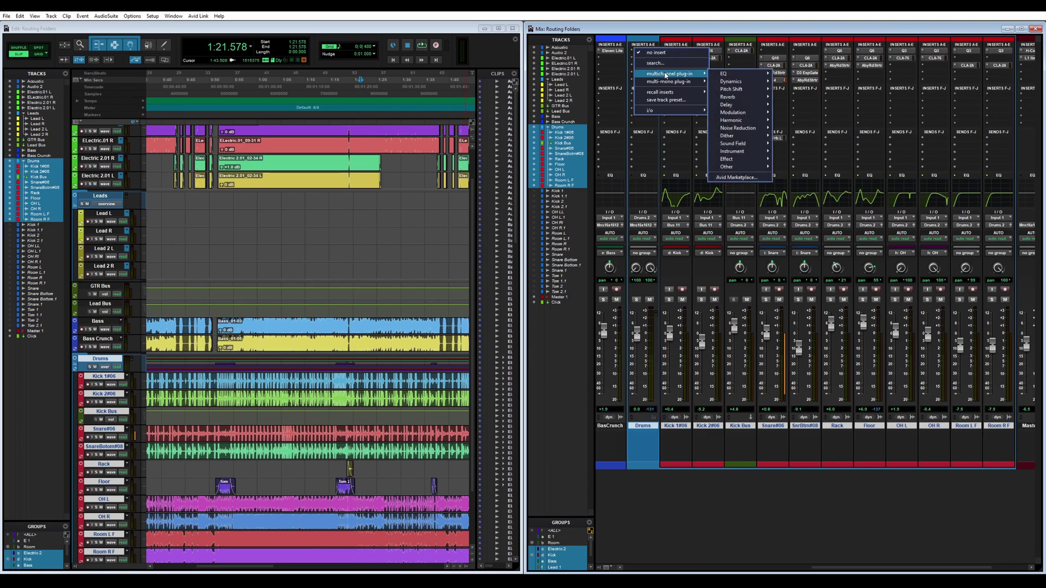
mouse_move(733, 82)
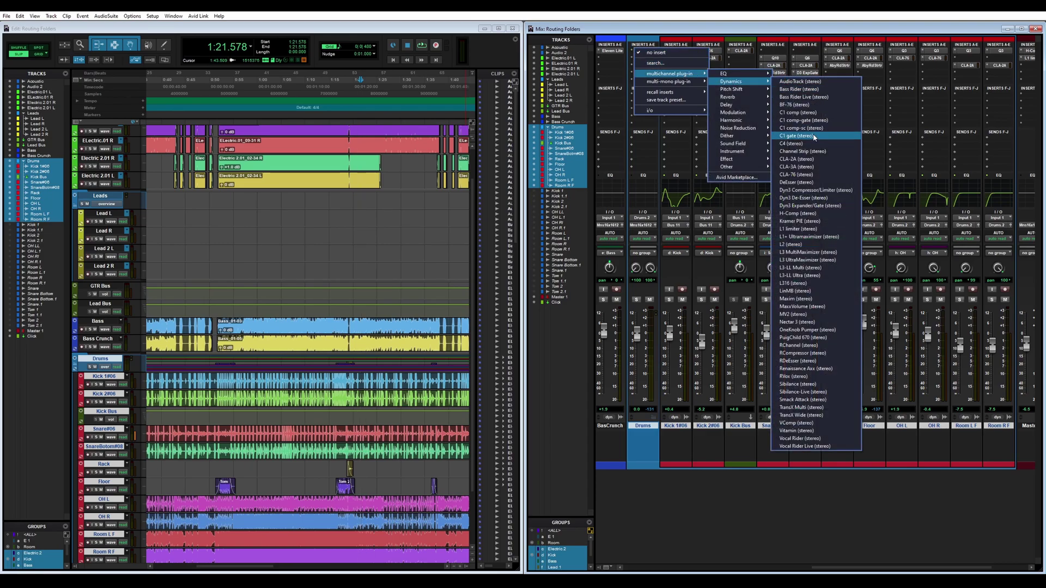
click(800, 159)
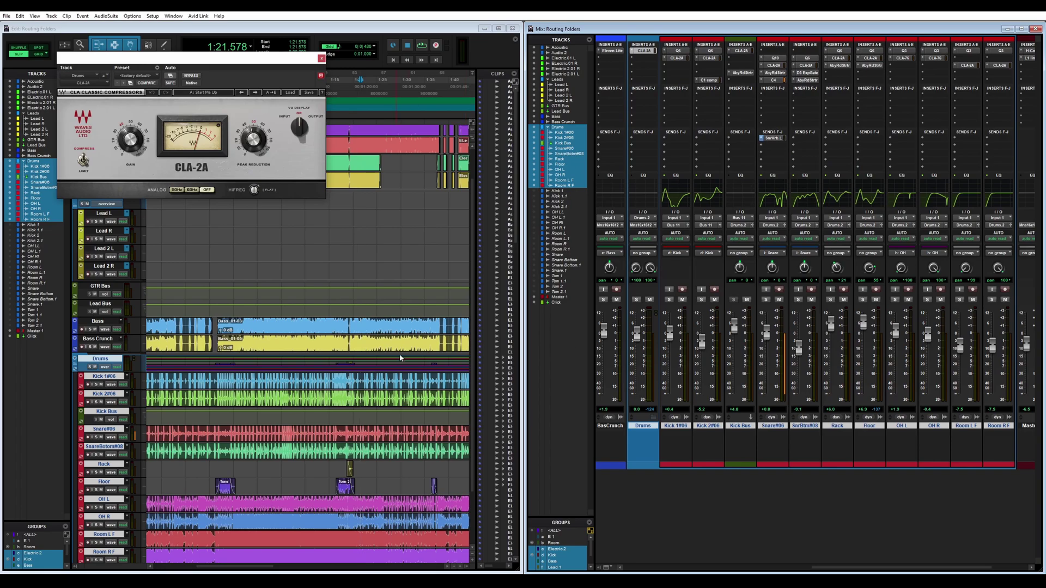
drag(252, 60, 428, 214)
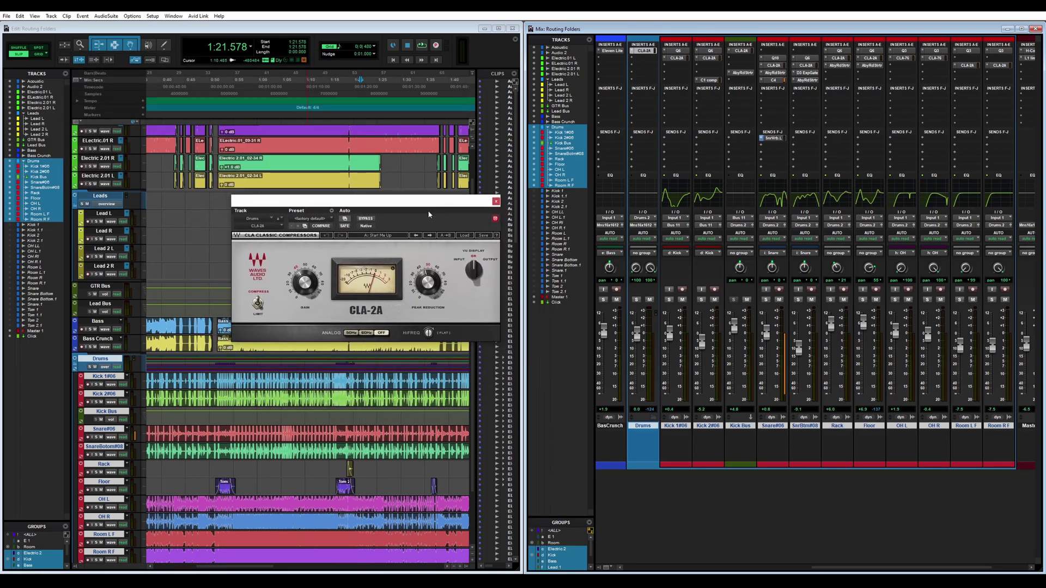
Step: Solo the Drums folder and, during playback, adjust the CLA-2A gain to 32.20
click(636, 300)
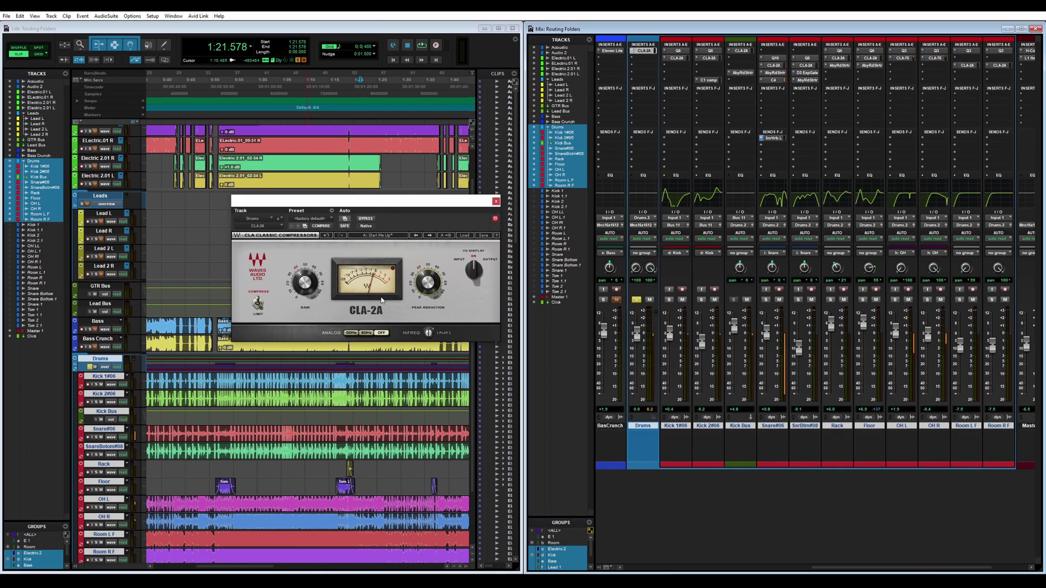
key(space)
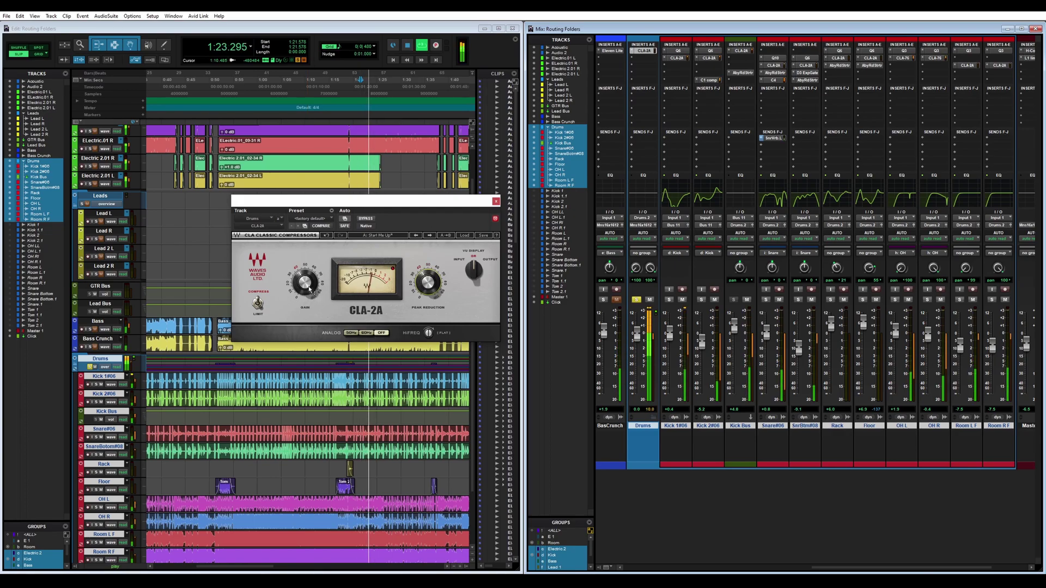
drag(309, 289, 309, 285)
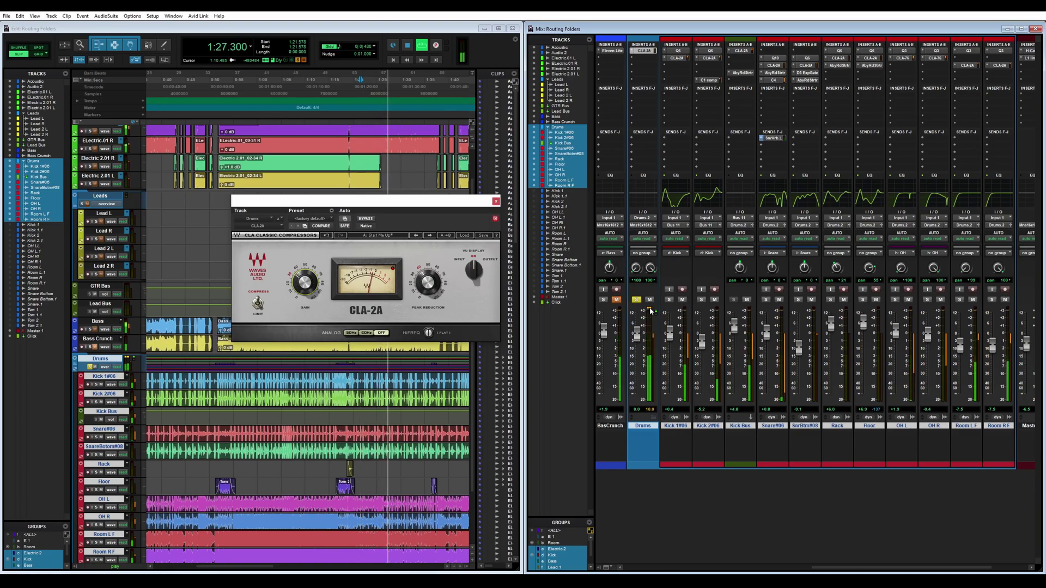
drag(305, 282, 305, 287)
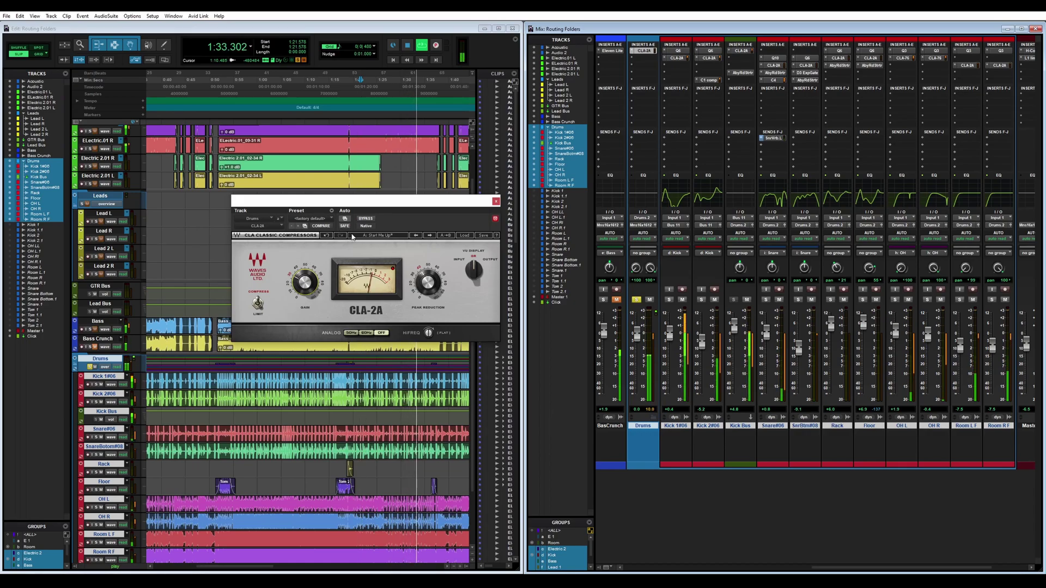
key(space)
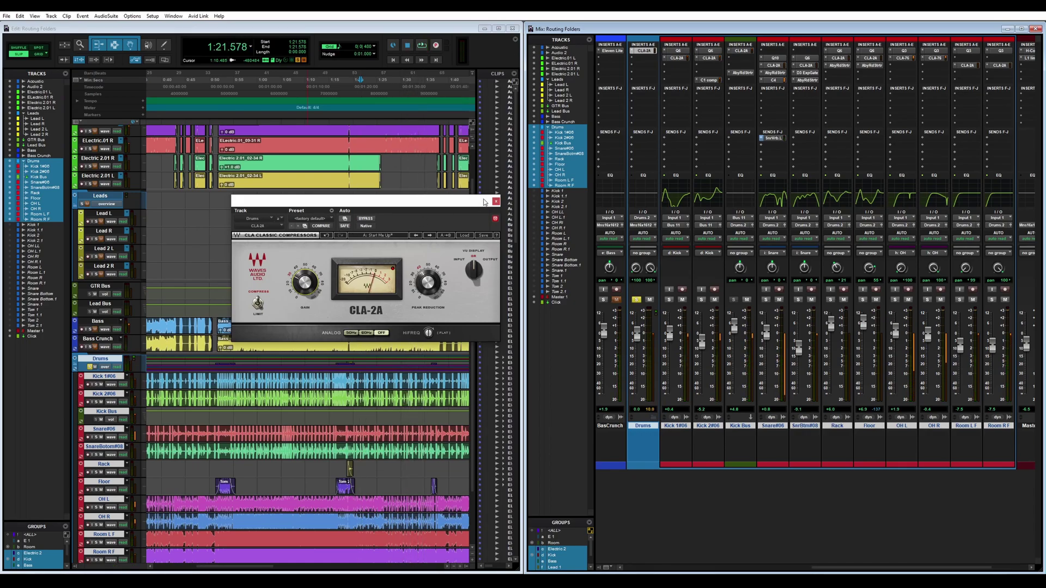
Step: Close the CLA-2A window on the Drums folder
click(495, 202)
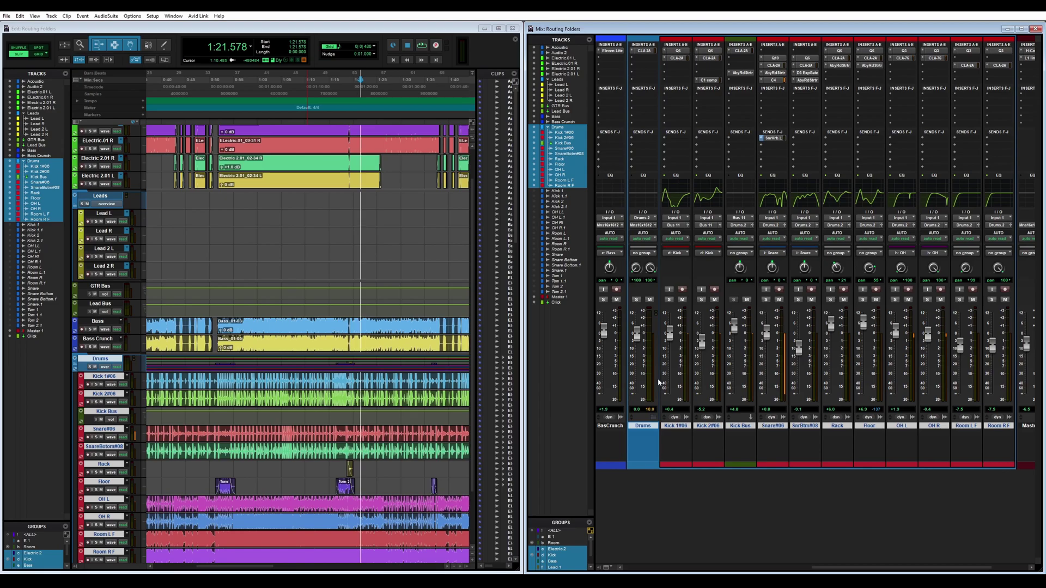
Step: Collapse the Drums folder to hide its drum tracks and set its fader to -0.6 dB
click(639, 418)
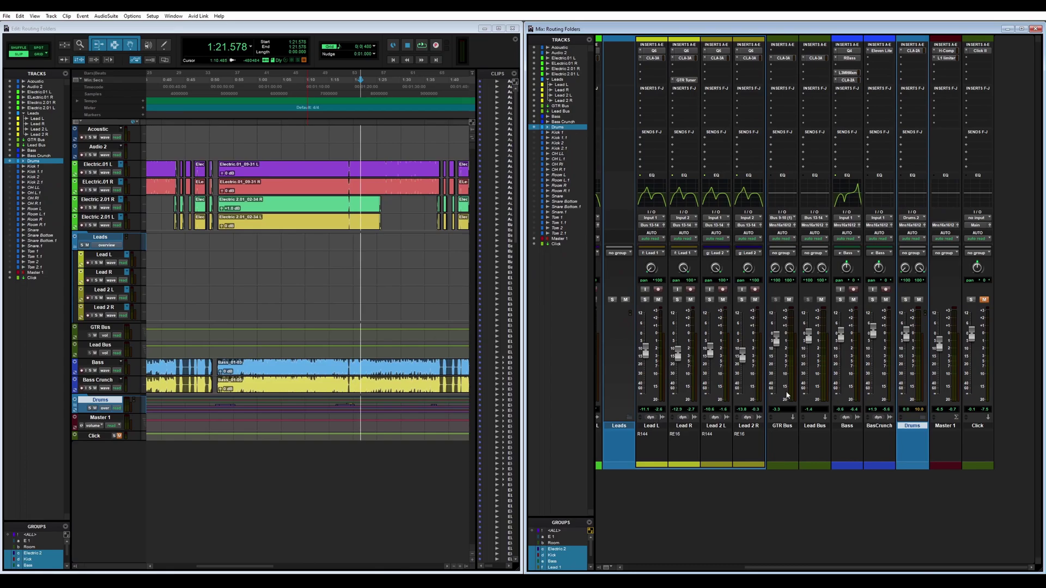
mouse_move(907, 336)
mouse_down()
mouse_move(908, 364)
mouse_move(907, 333)
mouse_up()
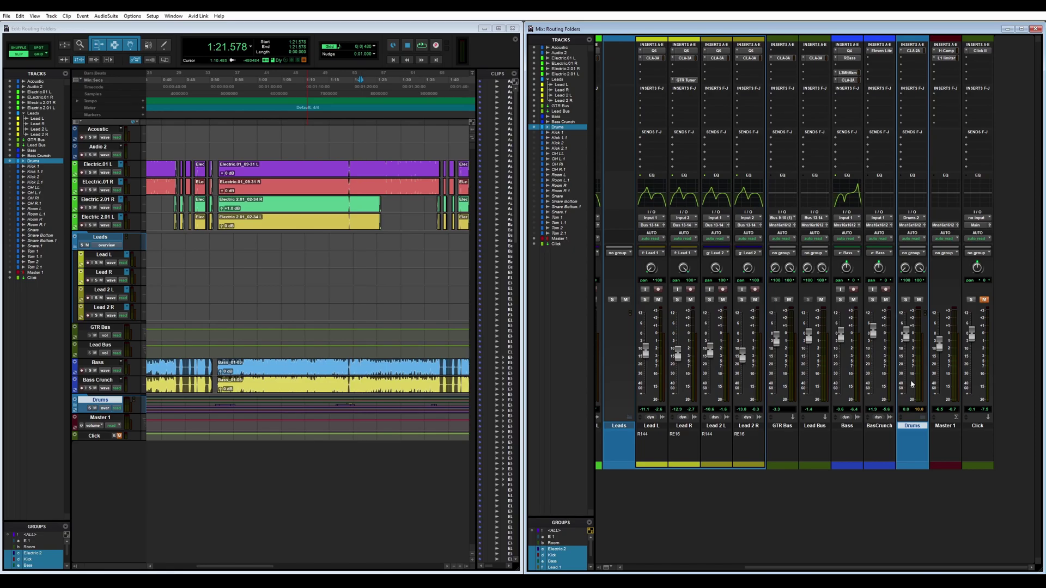